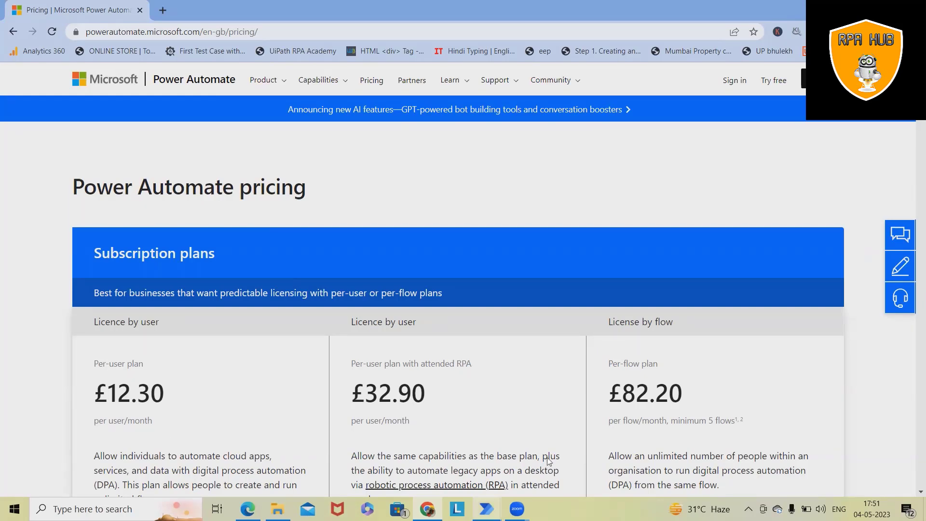
# Step: Switch to the flow designer and run the Get clipboard text flow
pyautogui.click(486, 509)
pyautogui.click(186, 32)
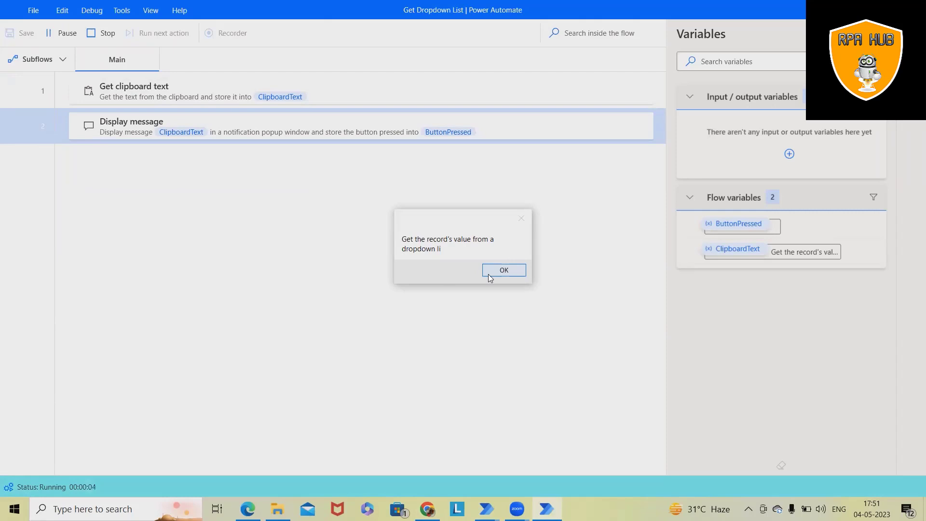
# Step: Dismiss the message and copy the Power Automate pricing heading from Chrome
pyautogui.click(504, 272)
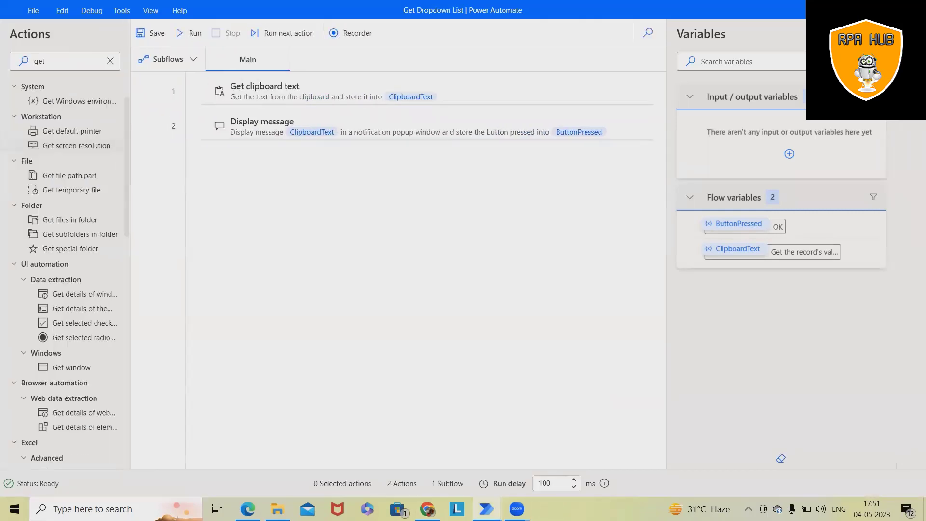
pyautogui.press('super+Down')
pyautogui.moveTo(62, 187); pyautogui.dragTo(335, 187)
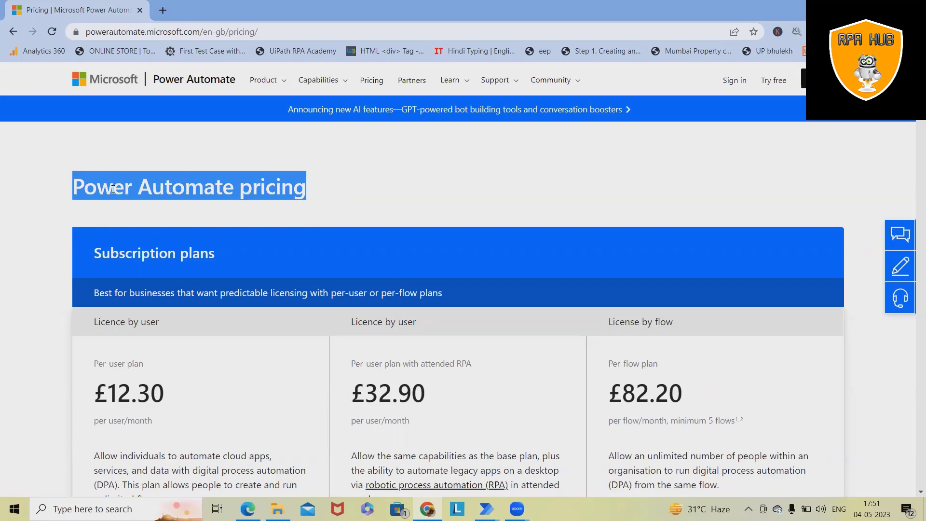
pyautogui.rightClick(122, 190)
pyautogui.click(159, 197)
# Step: Save and rerun the flow, dismiss the heading message, and select the Get clipboard text step
pyautogui.click(486, 508)
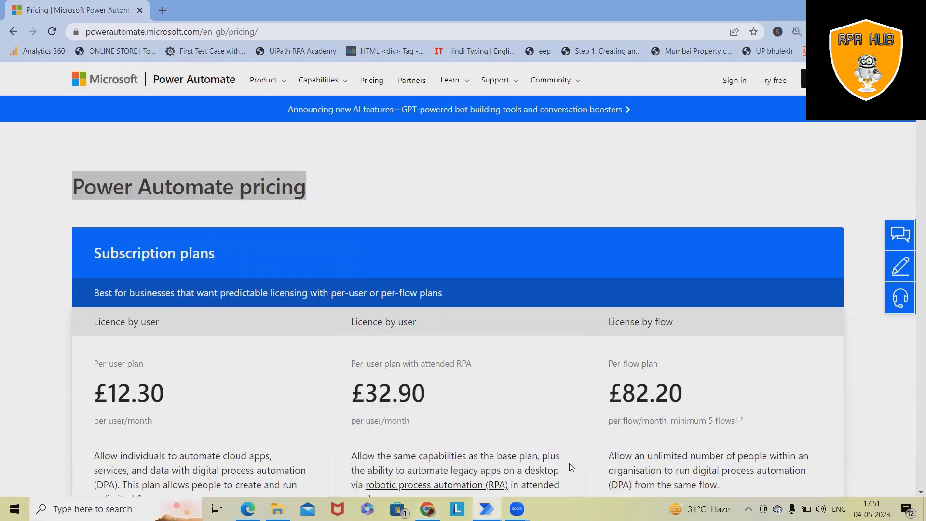
pyautogui.click(152, 33)
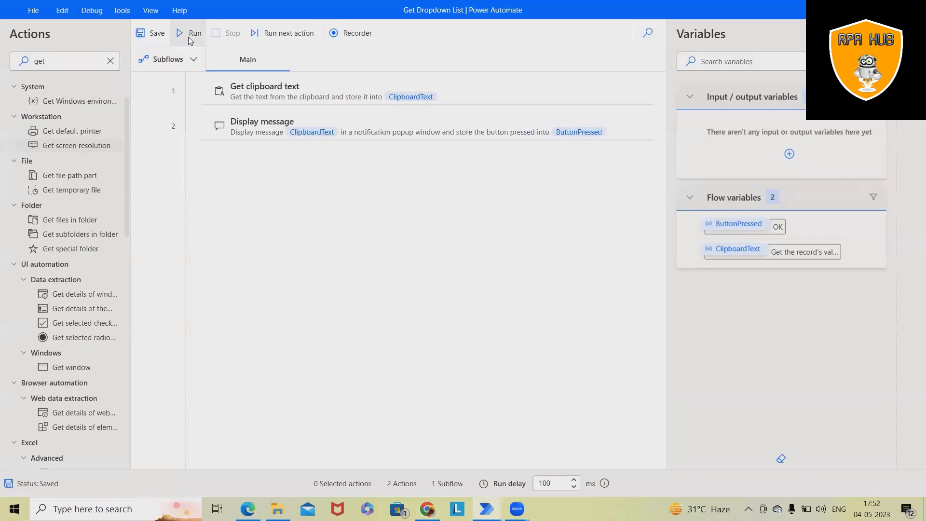
pyautogui.click(190, 33)
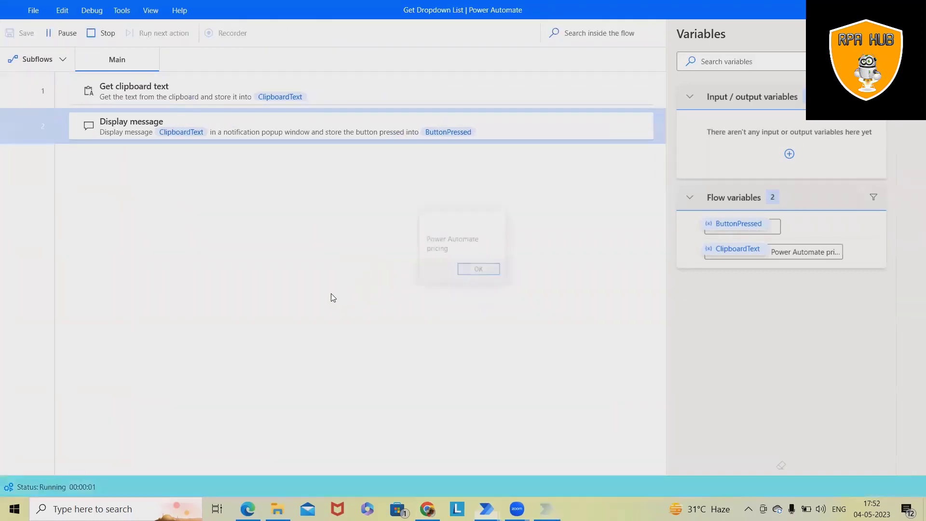
pyautogui.click(478, 268)
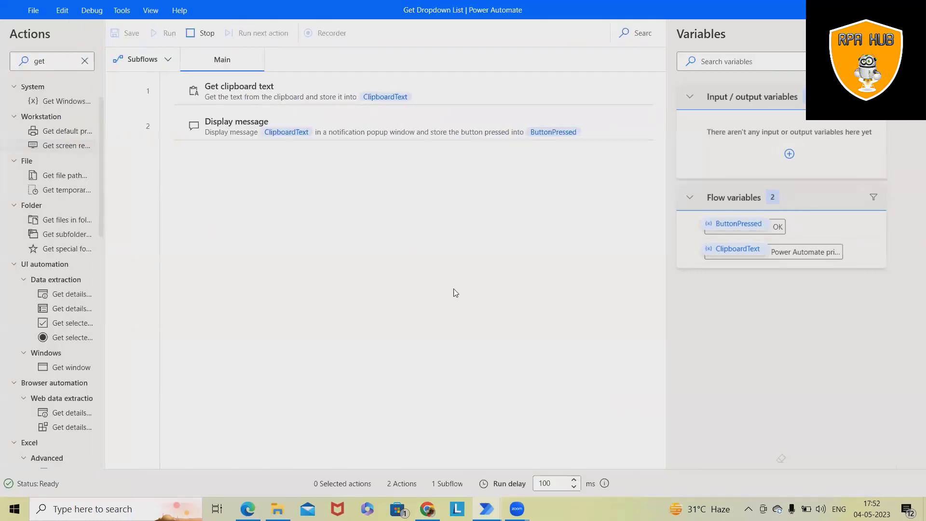
pyautogui.moveTo(435, 90)
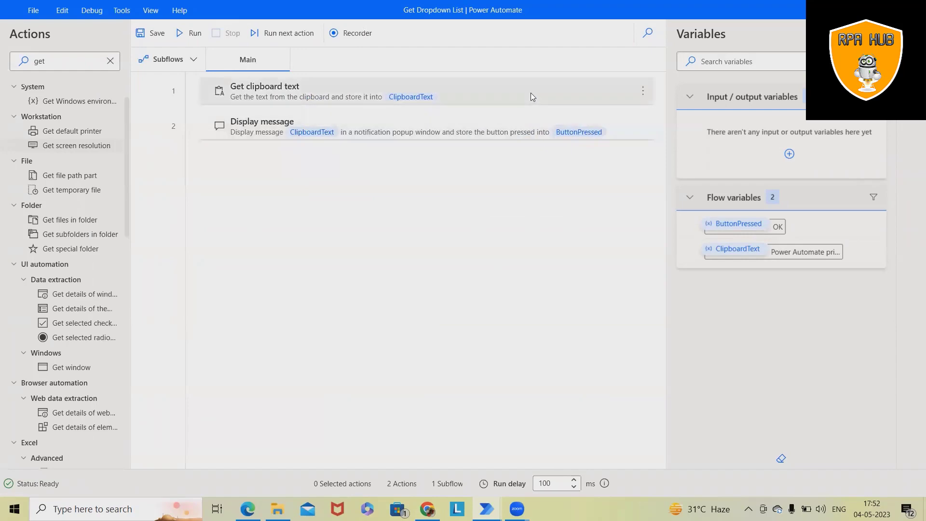
pyautogui.click(531, 93)
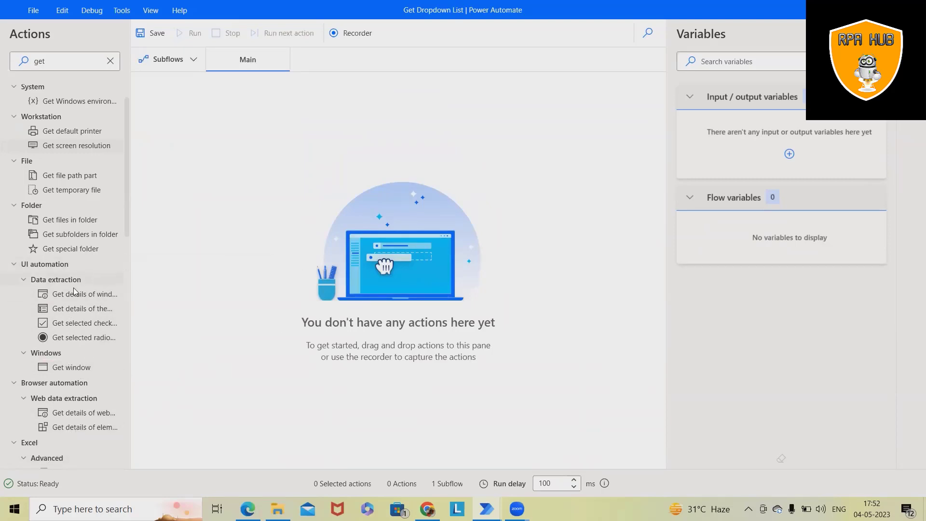
pyautogui.scroll(-1, 73, 290)
pyautogui.scroll(-1, 73, 287)
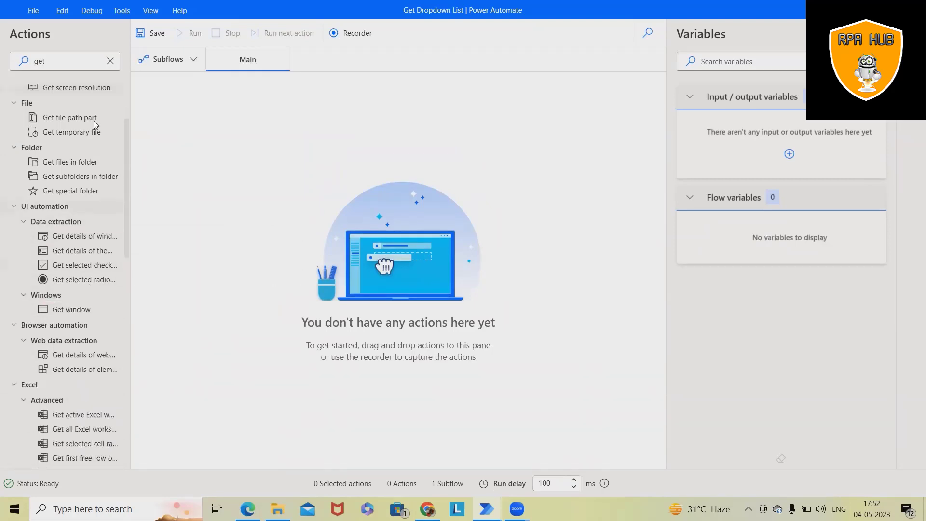
# Step: Focus the Actions search box still holding the old 'get' search
pyautogui.click(73, 62)
# Step: Add a Get clipboard text action saving into ClipboardText, then clear the action search
pyautogui.hotkey('ctrl', 'a')
pyautogui.press('BackSpace')
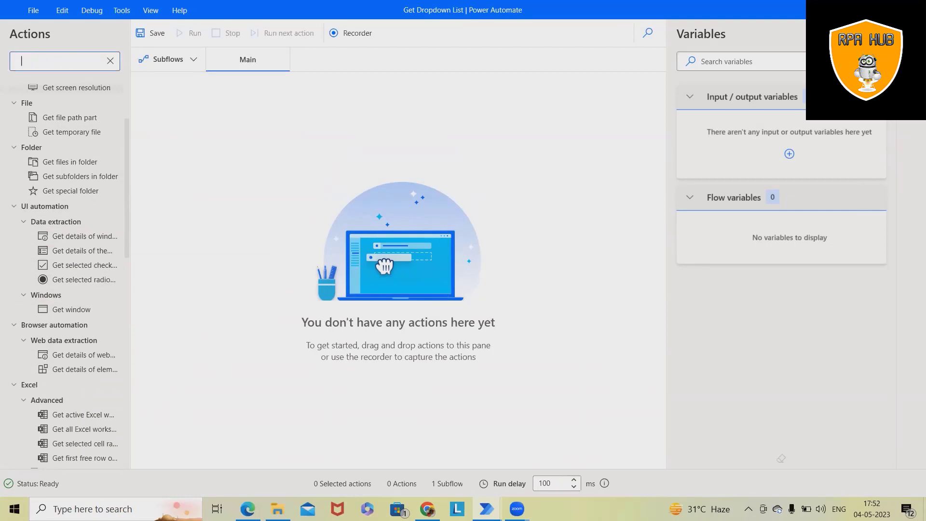
pyautogui.write('get clip')
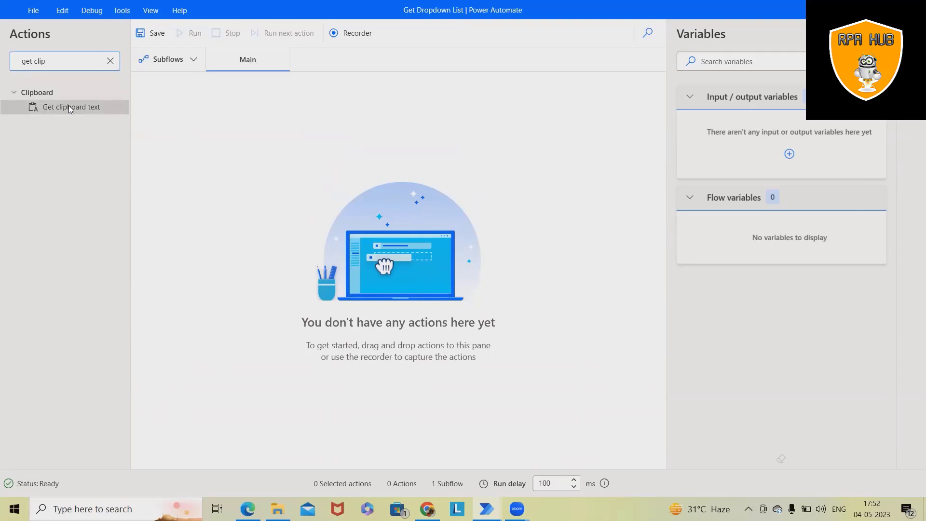
pyautogui.moveTo(71, 107); pyautogui.dragTo(445, 116)
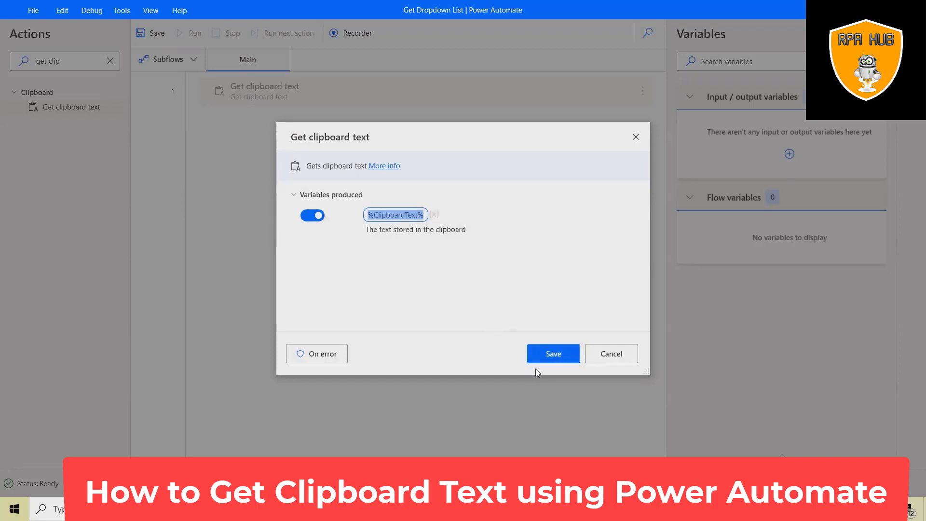
pyautogui.click(553, 353)
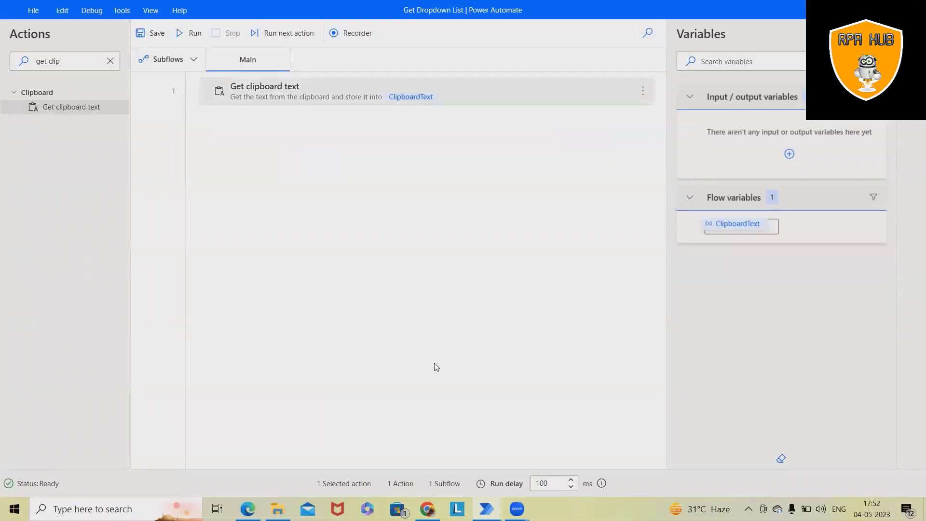
pyautogui.click(86, 61)
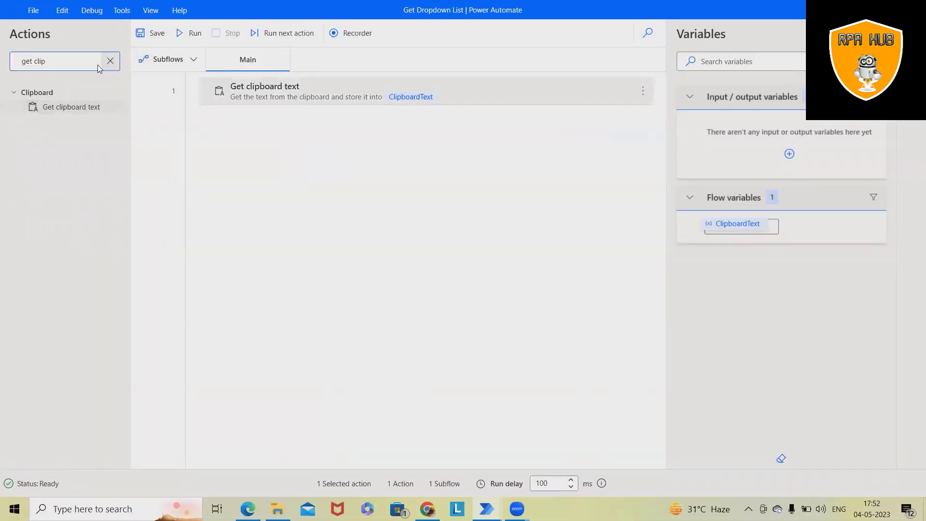
pyautogui.click(110, 61)
pyautogui.write('d')
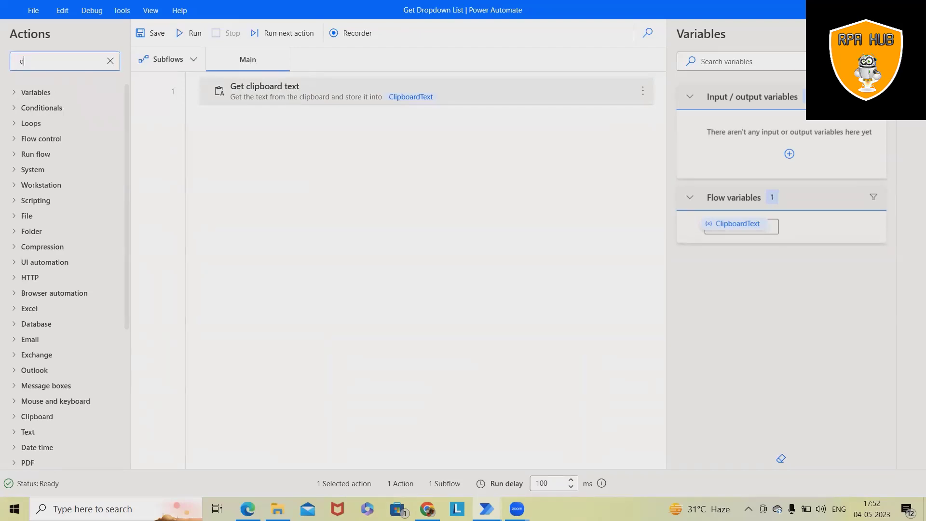
pyautogui.write('isplay')
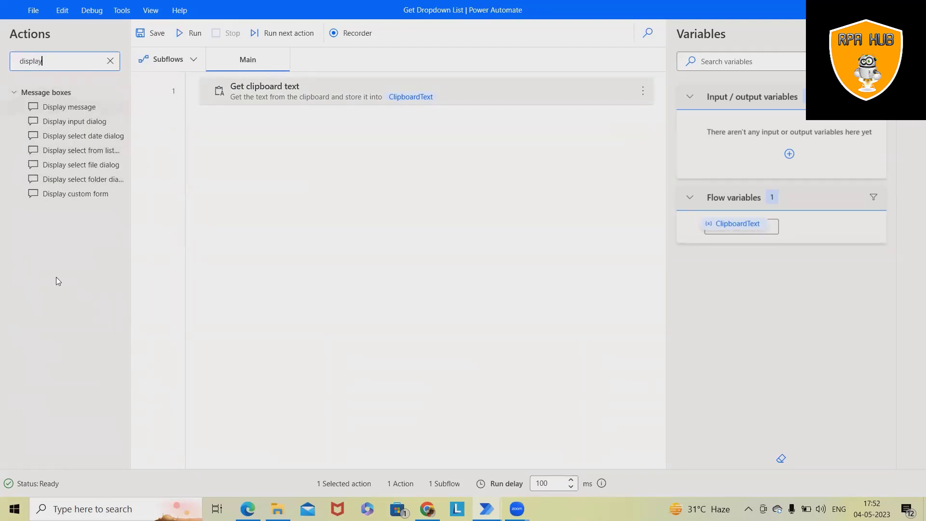
# Step: Add a Display message step titled 'Show Clipboard Data' that shows %ClipboardText%
pyautogui.moveTo(78, 107)
pyautogui.mouseDown()
pyautogui.moveTo(510, 178)
pyautogui.moveTo(521, 205)
pyautogui.mouseUp()
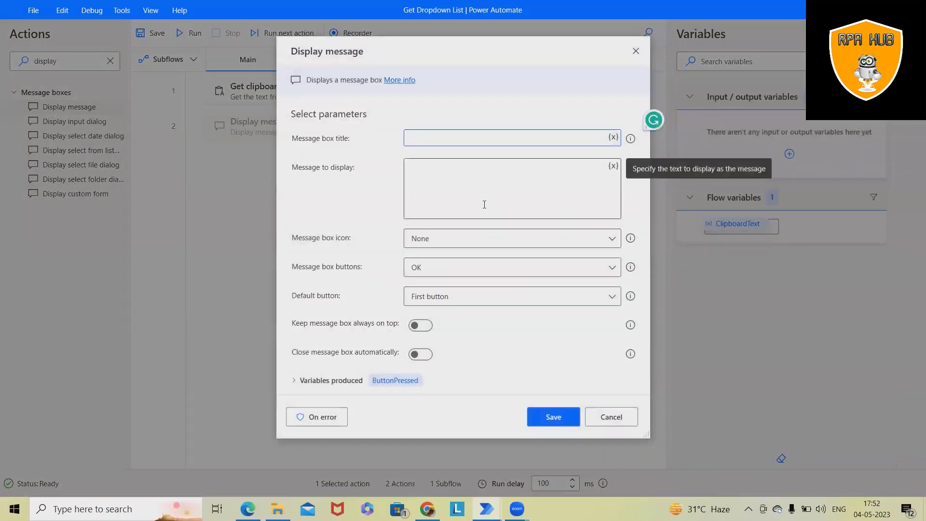
pyautogui.click(614, 167)
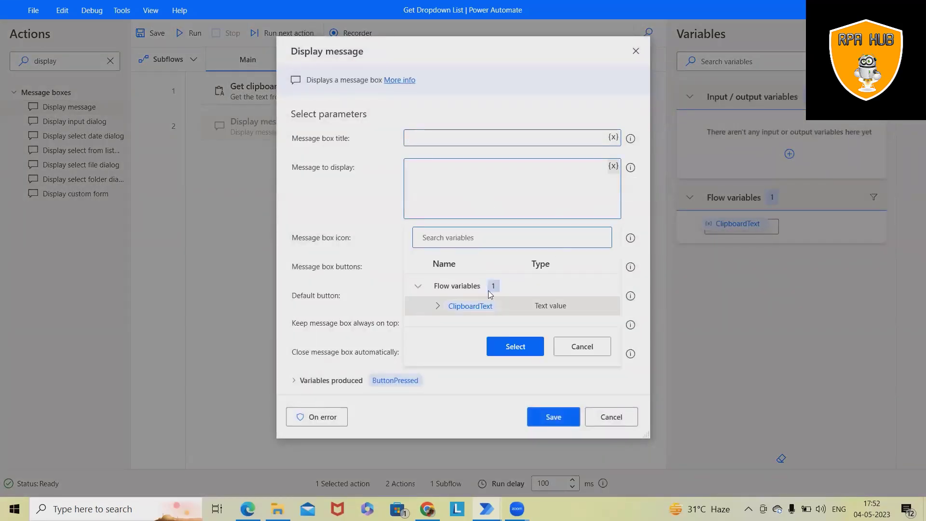
pyautogui.click(515, 345)
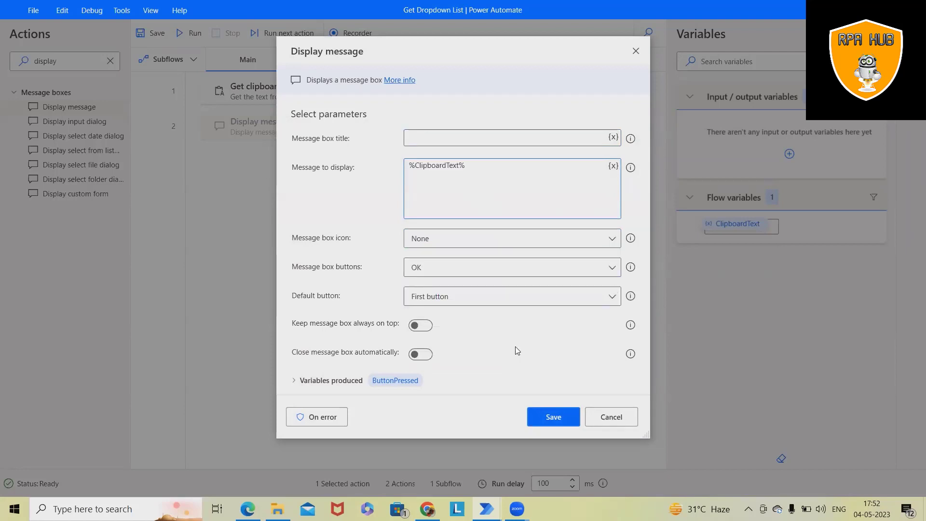
pyautogui.click(481, 140)
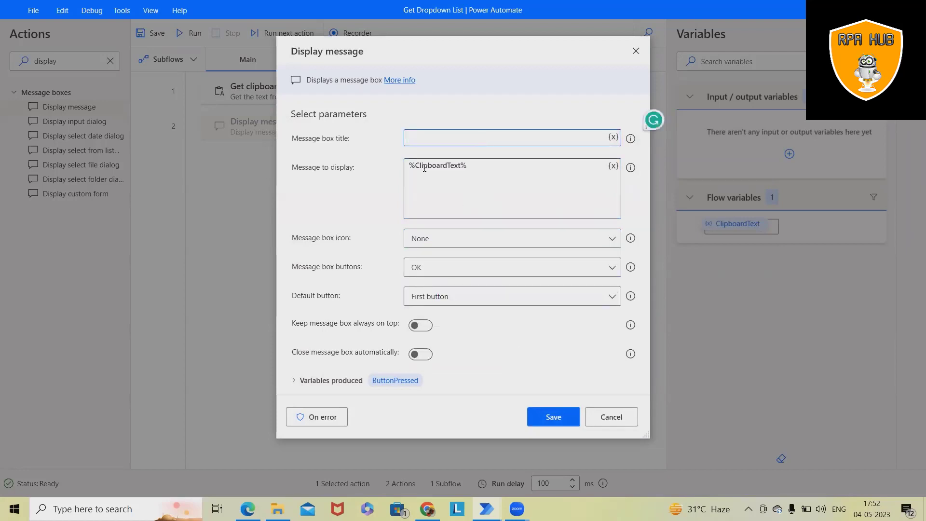
pyautogui.moveTo(630, 167)
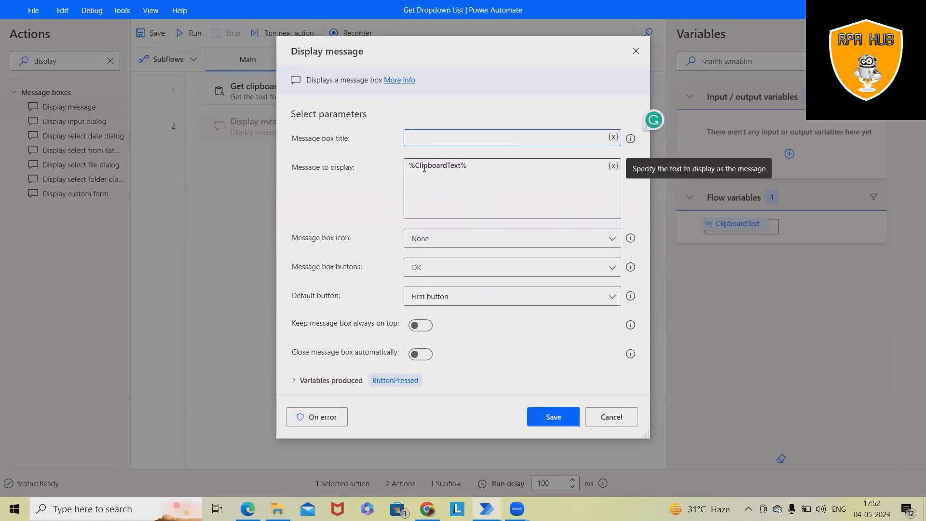
pyautogui.write('Show ')
pyautogui.write('Clip')
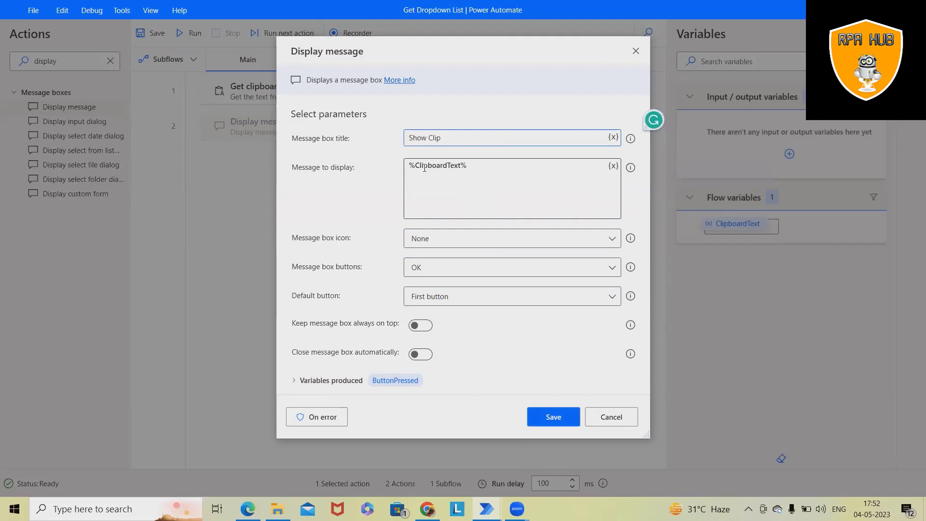
pyautogui.write('ba')
pyautogui.press('BackSpace')
pyautogui.press('BackSpace')
pyautogui.write('oard')
pyautogui.write(' Data')
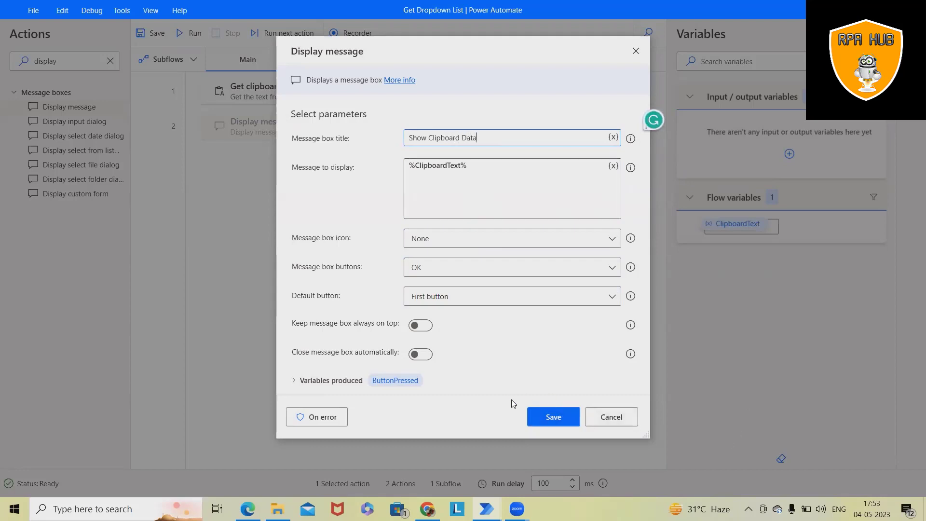
pyautogui.click(553, 416)
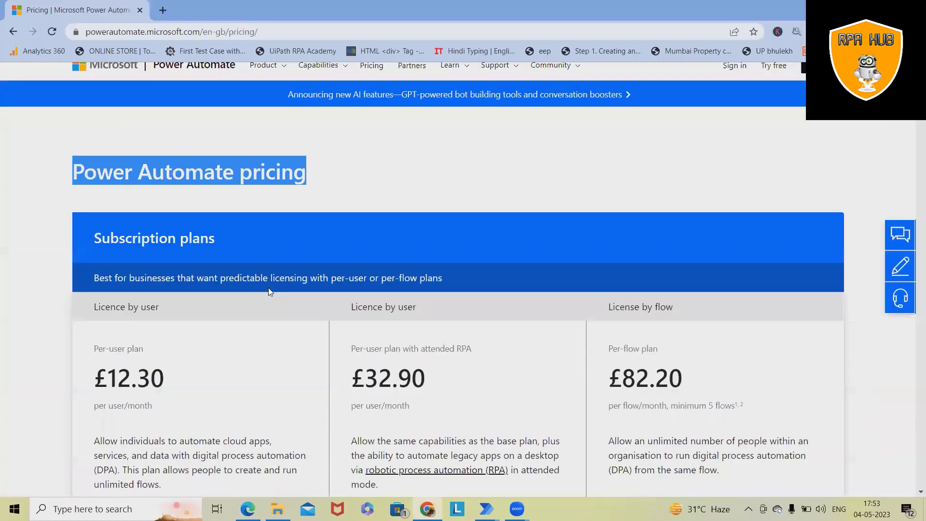
pyautogui.scroll(-5, 269, 287)
pyautogui.scroll(-5, 270, 304)
pyautogui.scroll(-1, 269, 329)
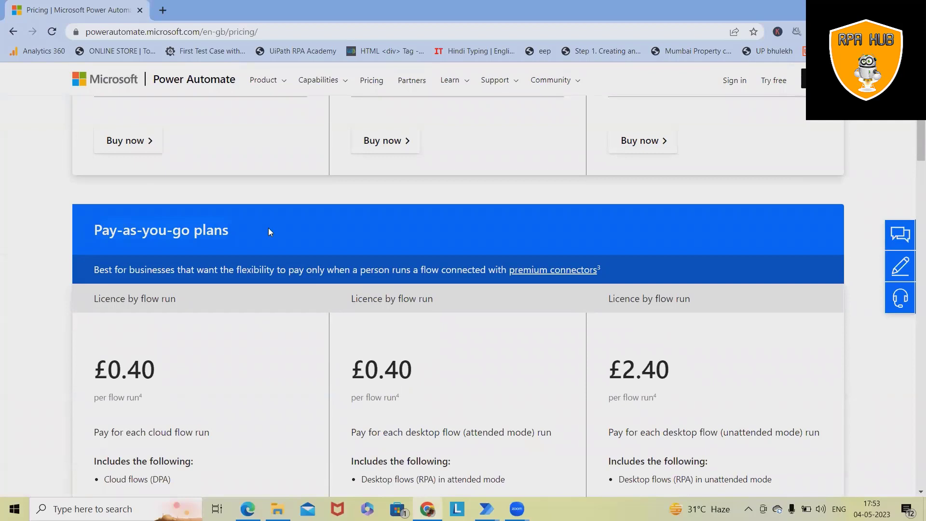
# Step: Select and copy the 'Pay-as-you-go plans' heading on the pricing page
pyautogui.doubleClick(210, 232)
pyautogui.rightClick(198, 236)
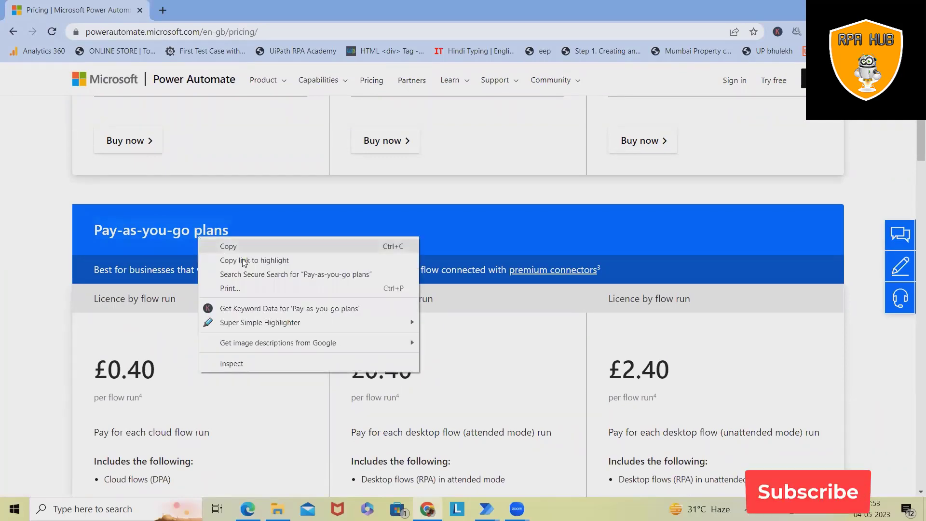
pyautogui.click(229, 247)
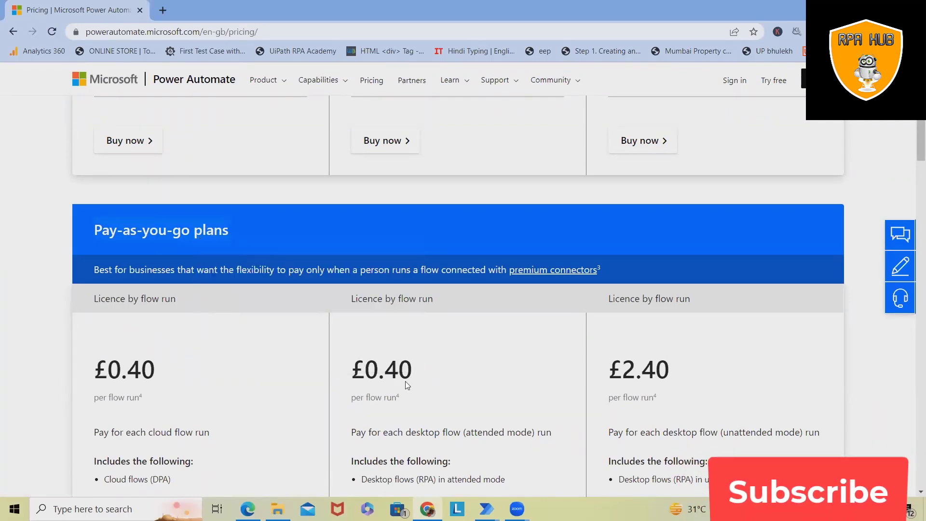
# Step: Return to the flow designer and run the flow to show 'Pay-as-you-go plans'
pyautogui.click(486, 508)
pyautogui.click(427, 449)
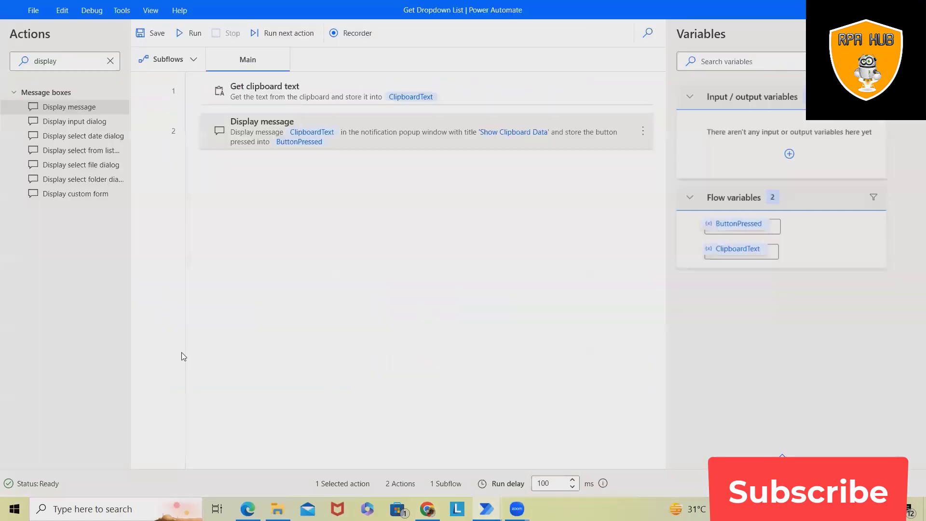
pyautogui.click(188, 32)
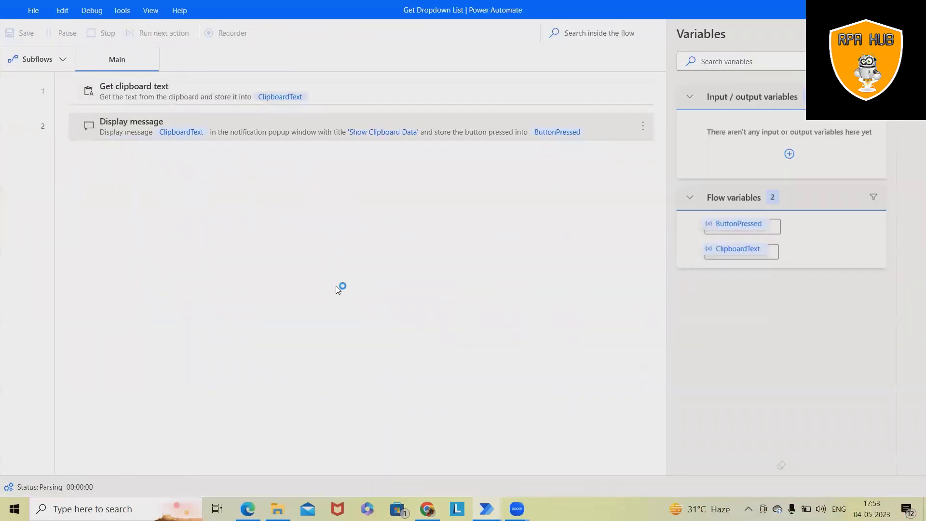